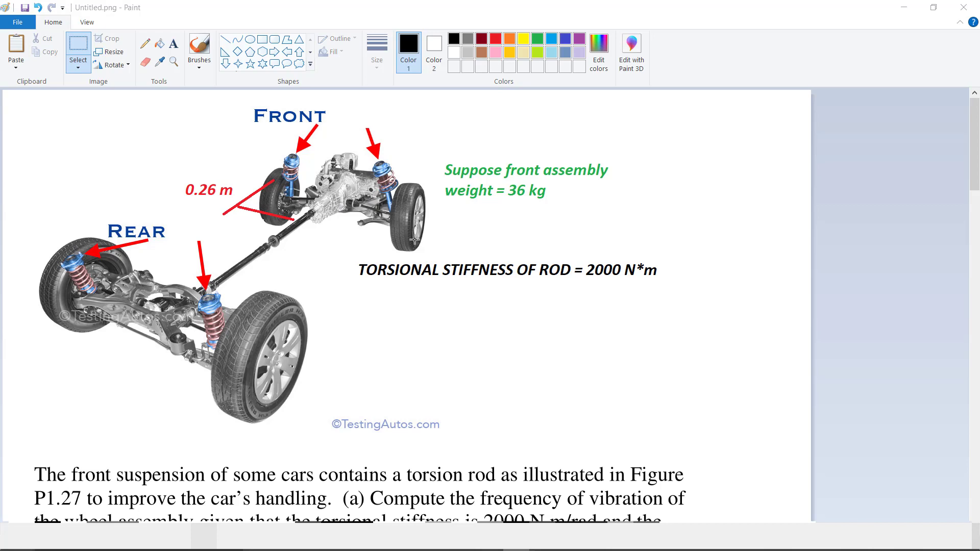
pyautogui.scroll(-3, 383, 268)
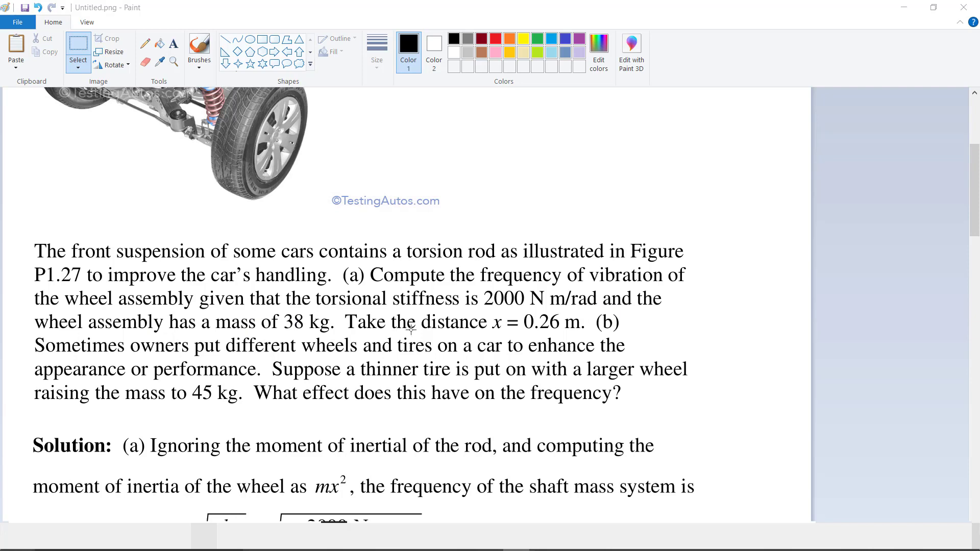
pyautogui.scroll(3, 412, 328)
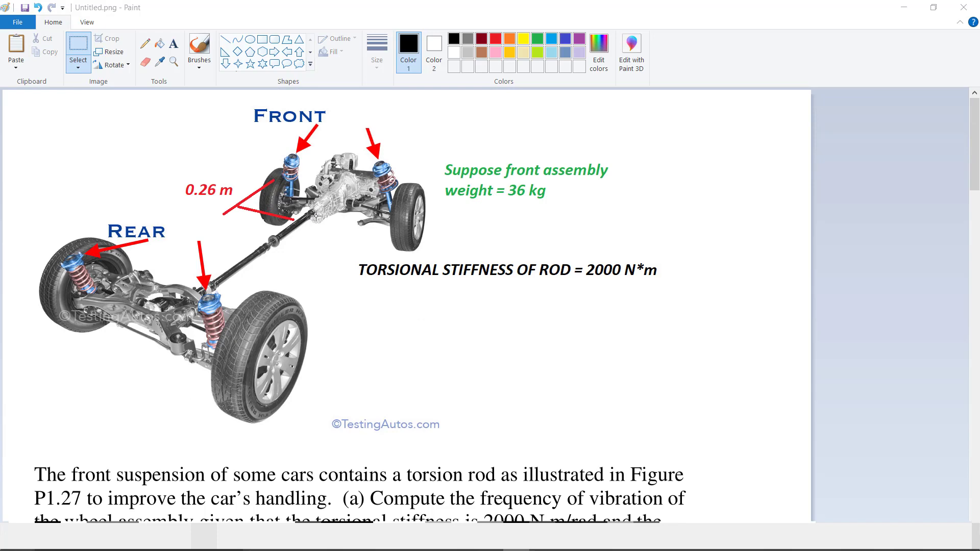
pyautogui.scroll(-2, 386, 237)
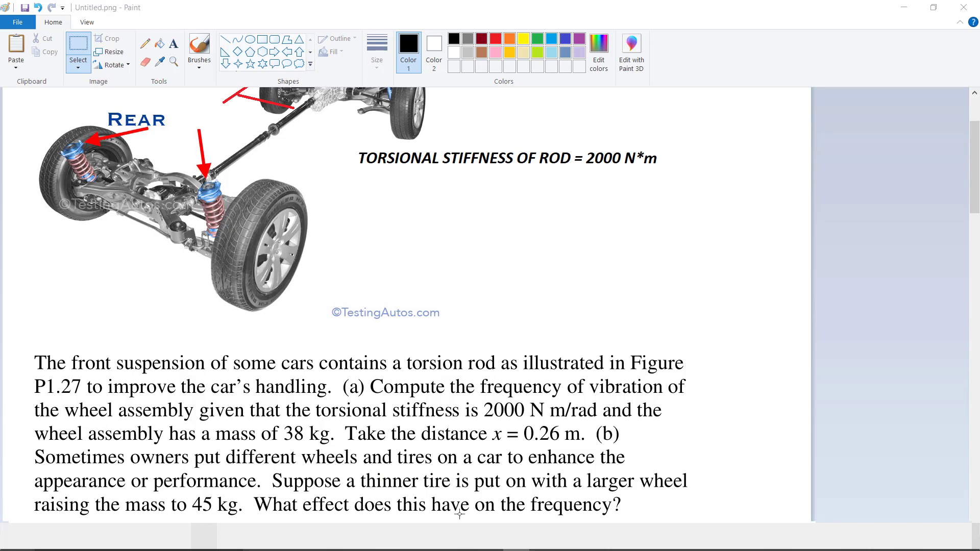
pyautogui.scroll(3, 468, 496)
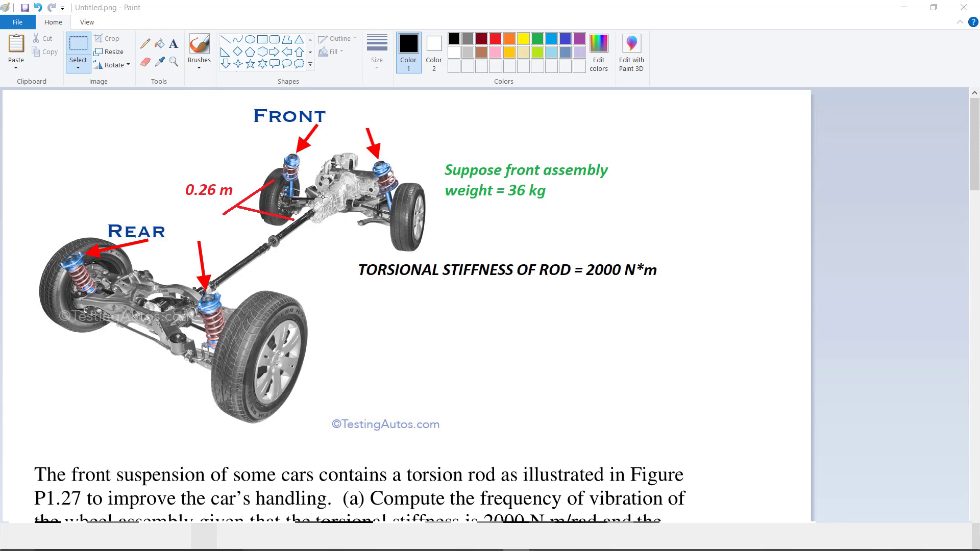
pyautogui.scroll(-3, 314, 197)
pyautogui.scroll(-9, 300, 201)
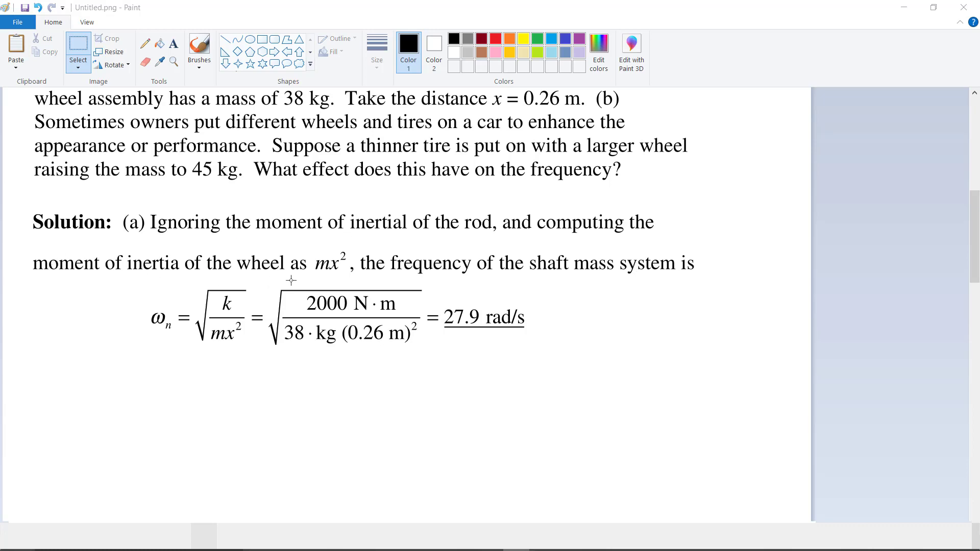
pyautogui.scroll(5, 298, 280)
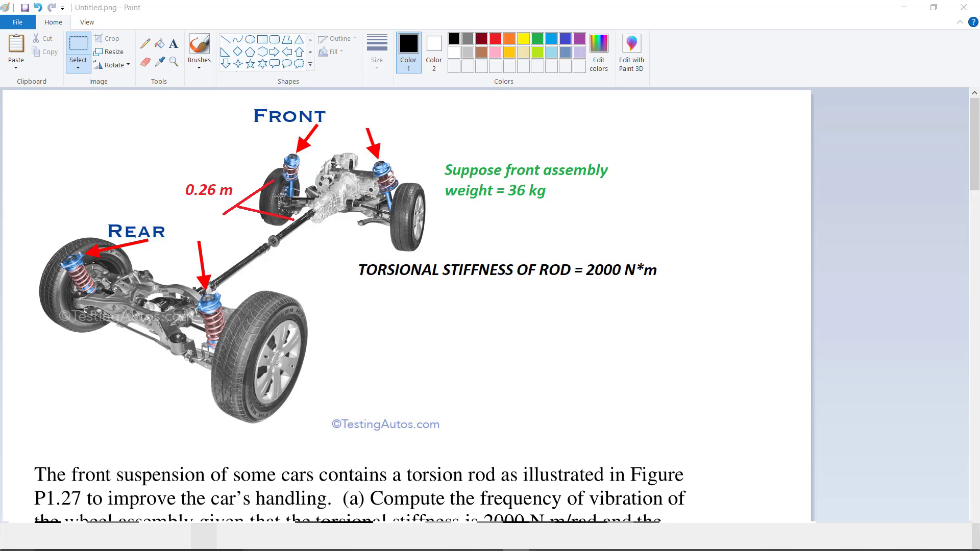
pyautogui.scroll(-1, 293, 200)
pyautogui.scroll(-1, 292, 199)
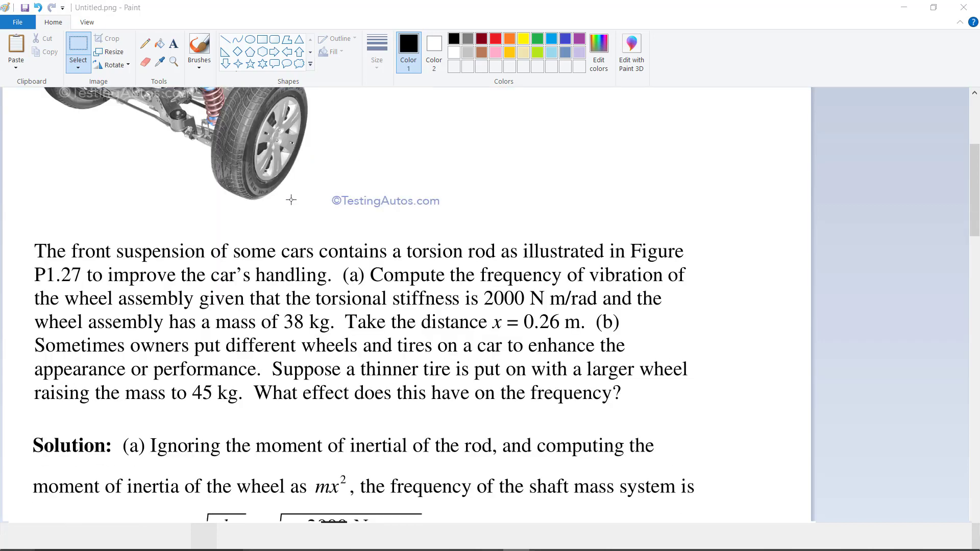
pyautogui.scroll(2, 291, 201)
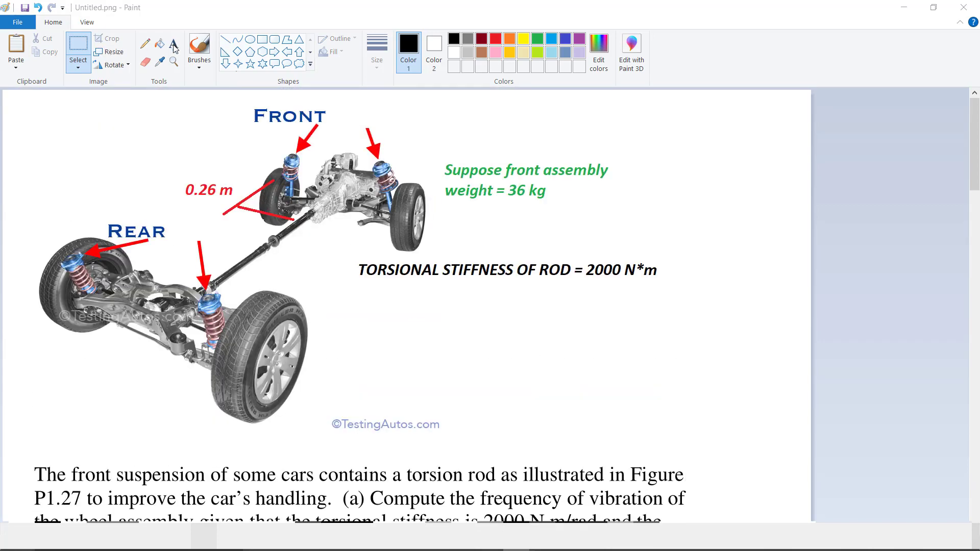
# Step: Circle the front strut in Paint with the Pencil, then undo the mark
pyautogui.click(245, 156)
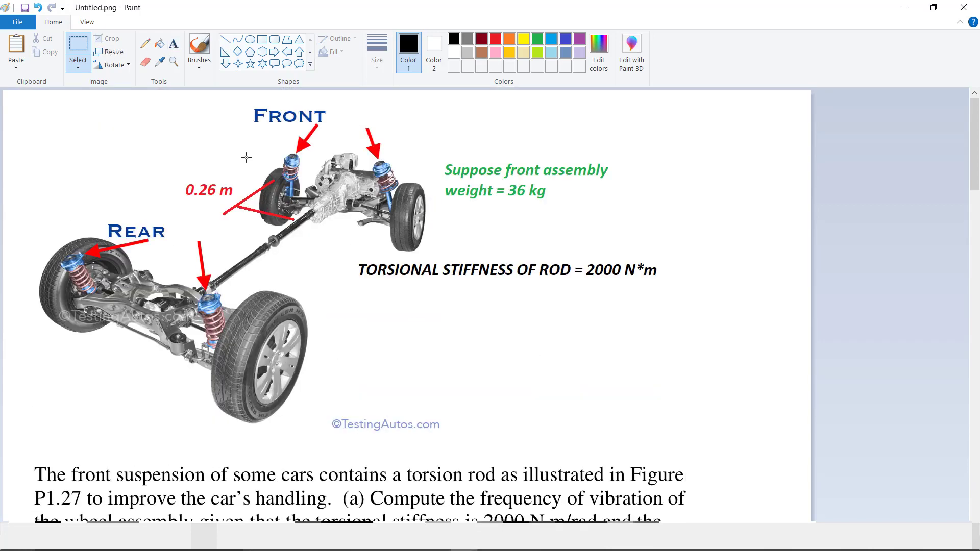
pyautogui.click(144, 44)
pyautogui.moveTo(268, 157)
pyautogui.mouseDown()
pyautogui.moveTo(294, 225)
pyautogui.moveTo(259, 205)
pyautogui.mouseUp()
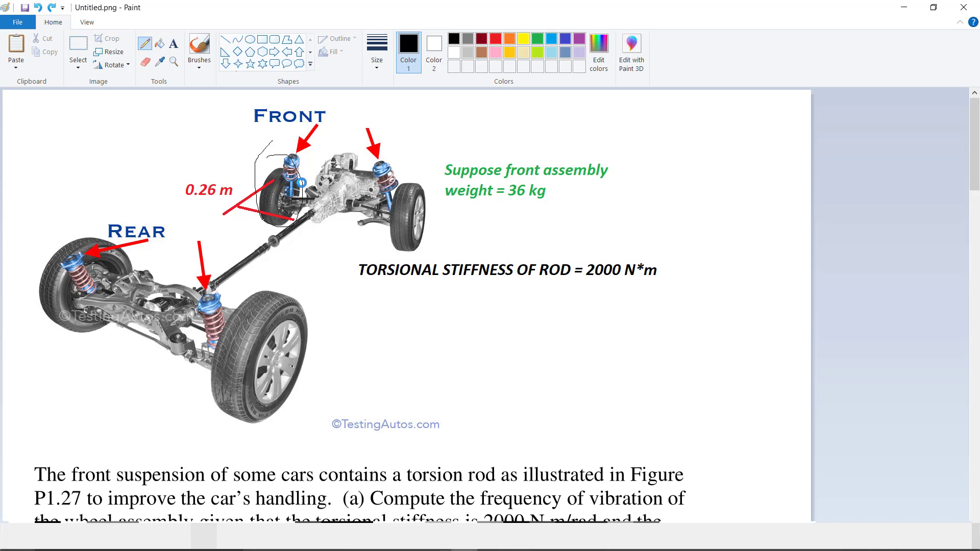
pyautogui.hotkey('ctrl', 'z')
pyautogui.hotkey('ctrl', 'z')
pyautogui.scroll(-6, 285, 171)
pyautogui.scroll(1, 311, 186)
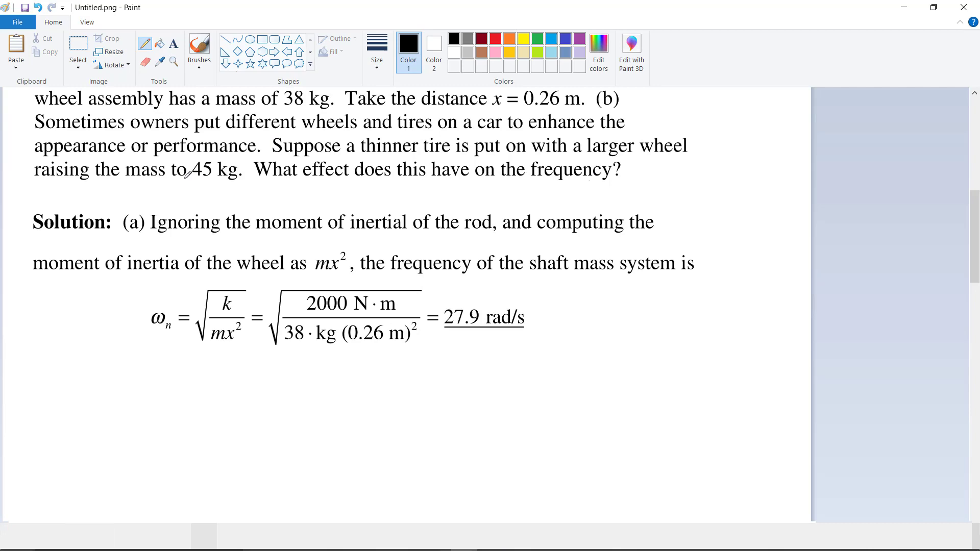
pyautogui.scroll(3, 194, 178)
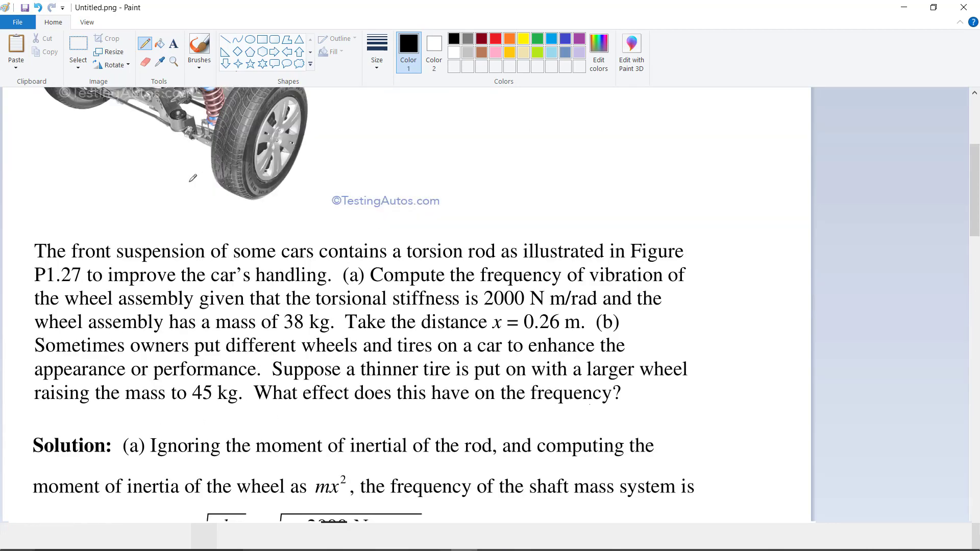
pyautogui.scroll(2, 206, 207)
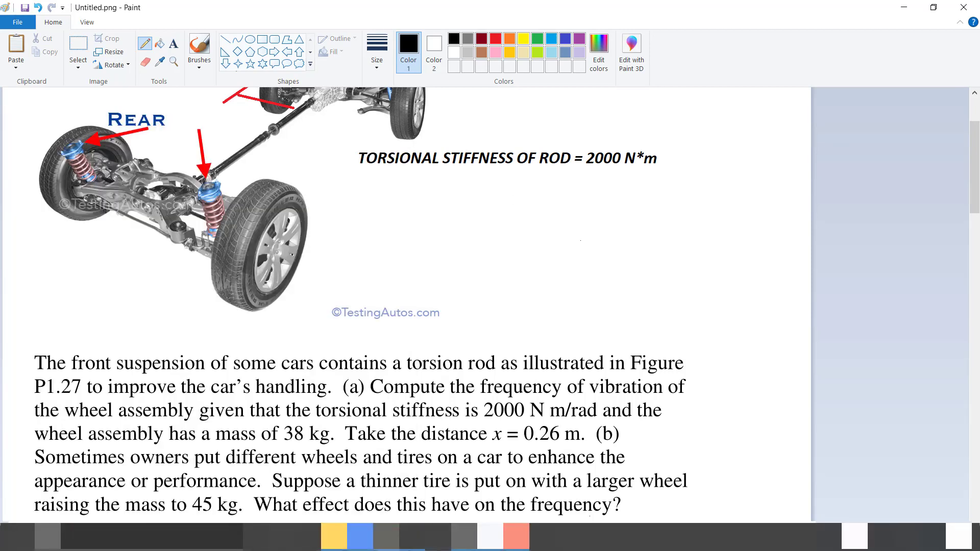
# Step: Switch to the notebook, snap it to the left half, and bring Paint forward
pyautogui.hotkey('alt', 'Tab')
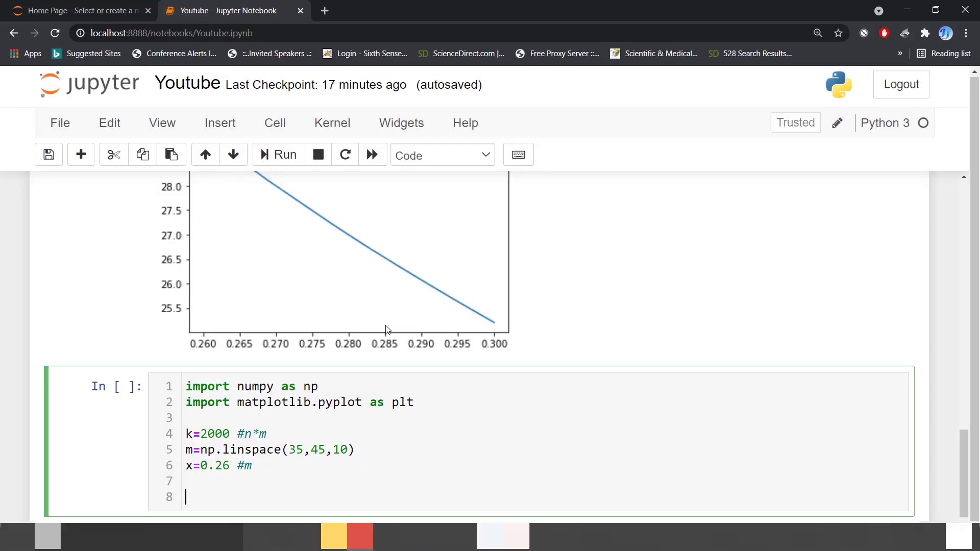
pyautogui.scroll(2, 386, 330)
pyautogui.scroll(-3, 386, 329)
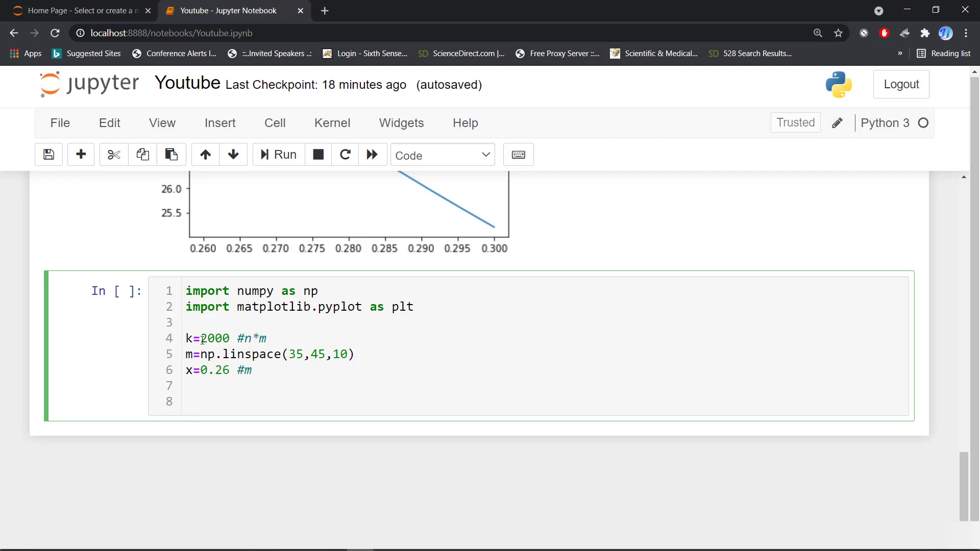
pyautogui.press('super+Left')
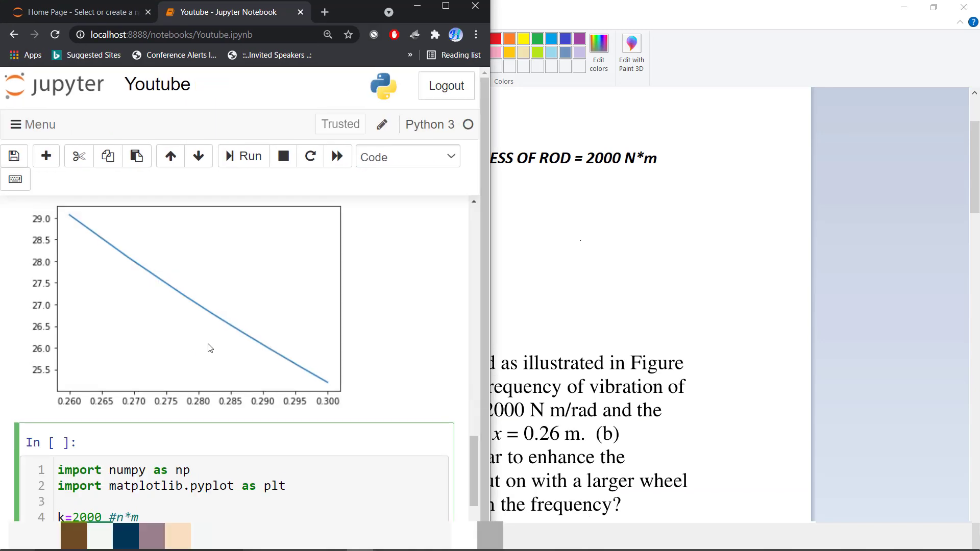
pyautogui.scroll(-3, 209, 348)
pyautogui.click(706, 313)
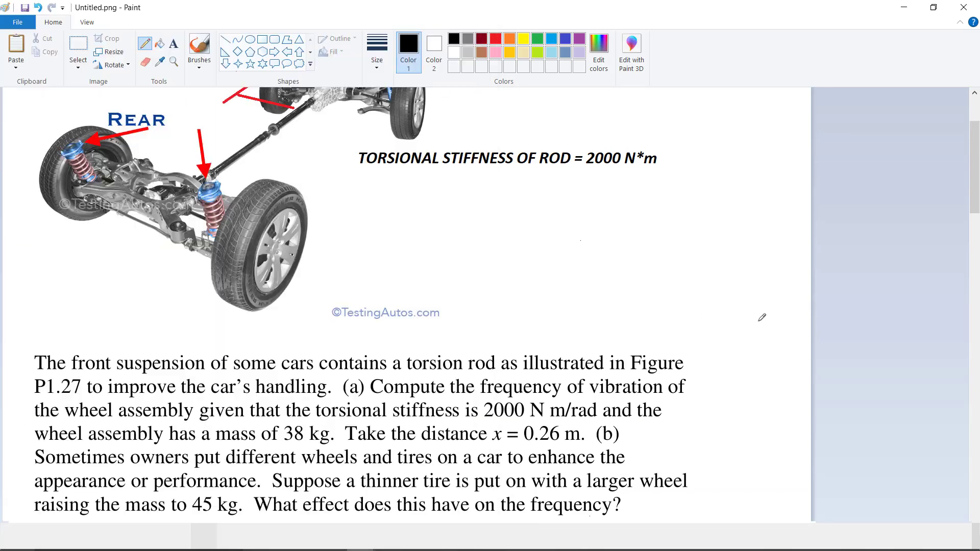
# Step: Snap Paint to the right half and change the mass start from 35 to 38 with a ' #kg' comment
pyautogui.press('super+Right')
pyautogui.scroll(-2, 617, 280)
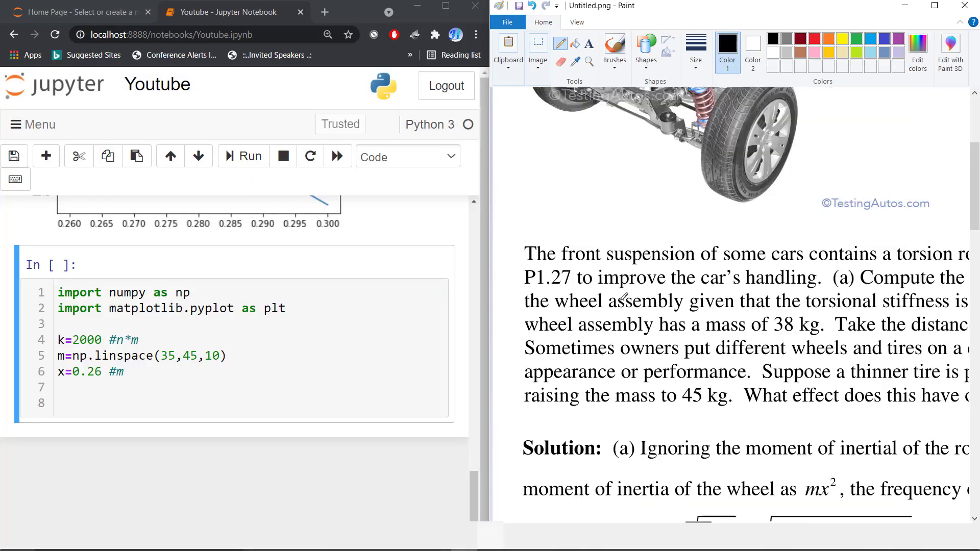
pyautogui.keyDown('ctrl'); pyautogui.scroll(-1, 629, 297); pyautogui.keyUp('ctrl')
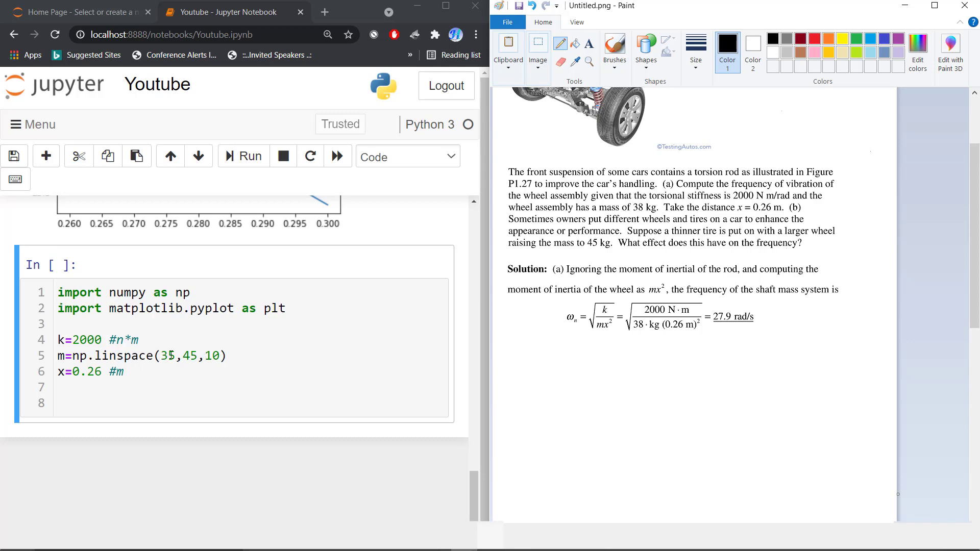
pyautogui.click(176, 355)
pyautogui.press('BackSpace')
pyautogui.write('8')
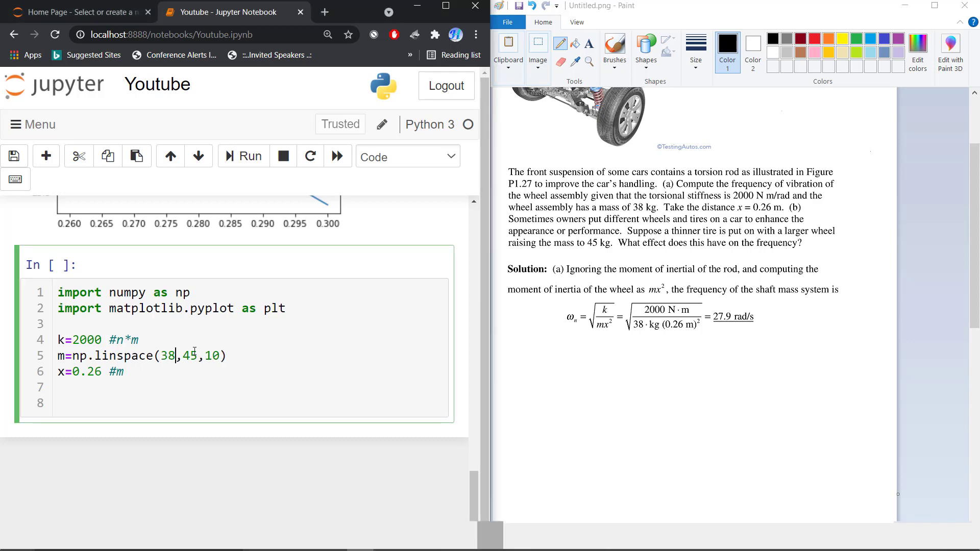
pyautogui.click(280, 358)
pyautogui.write('#')
pyautogui.write('kg')
# Step: Write a for-loop over the masses computing w=(k/y*x**2)**0.5
pyautogui.press('Return')
pyautogui.press('Return')
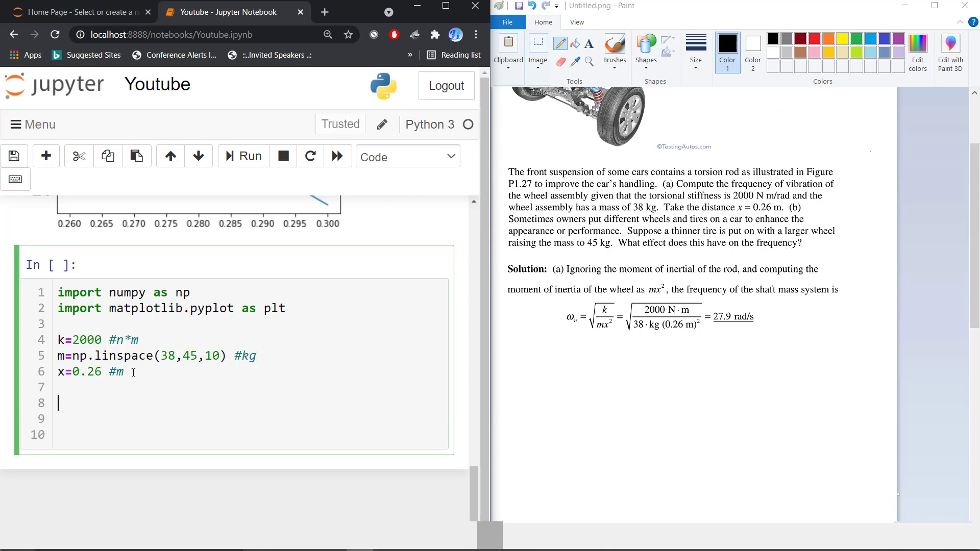
pyautogui.write('fo')
pyautogui.write('r ')
pyautogui.write('x in')
pyautogui.press('BackSpace')
pyautogui.press('BackSpace')
pyautogui.press('BackSpace')
pyautogui.press('BackSpace')
pyautogui.write('in m')
pyautogui.press('Return')
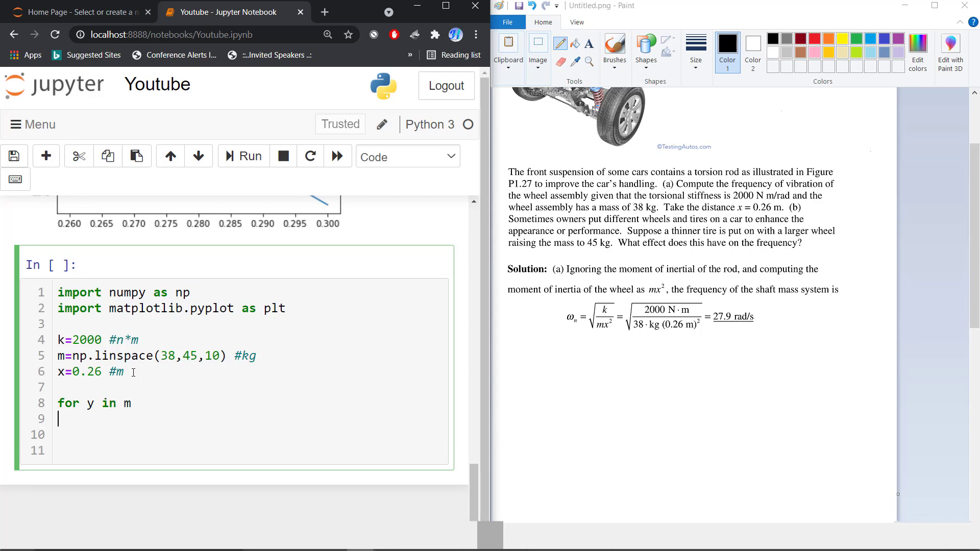
pyautogui.press('BackSpace')
pyautogui.write(':')
pyautogui.press('Return')
pyautogui.write('w=')
pyautogui.write('(')
pyautogui.write('k/')
pyautogui.write('y')
pyautogui.write('*')
pyautogui.write('x**2)')
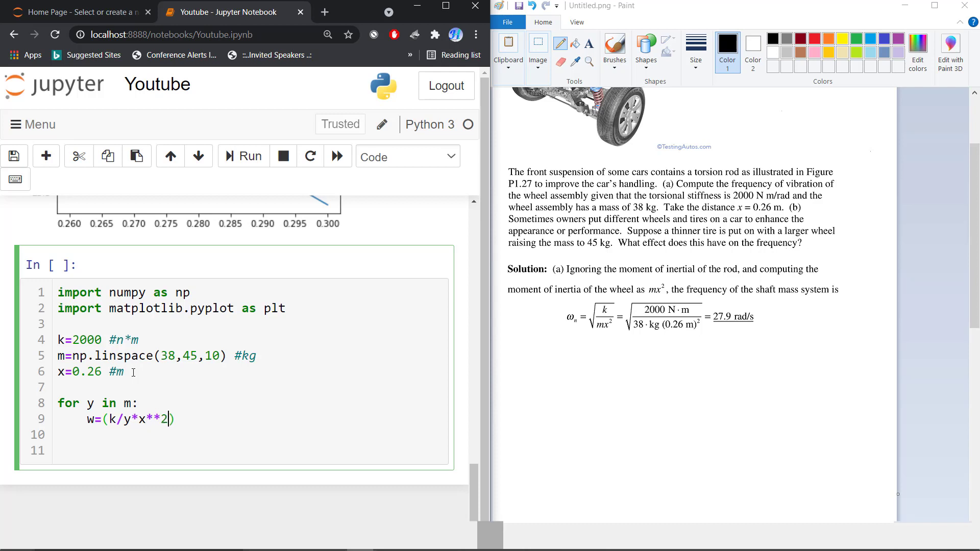
pyautogui.write('**')
pyautogui.write('0.5')
# Step: Add an empty list W=[] above the loop and an append line inside it
pyautogui.click(74, 388)
pyautogui.press('Return')
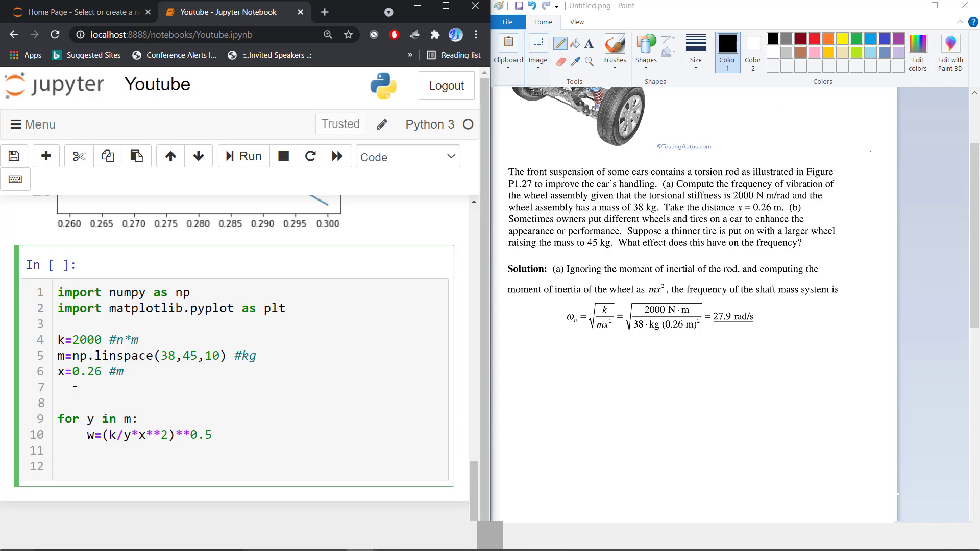
pyautogui.write('W=')
pyautogui.write('[]')
pyautogui.press('Return')
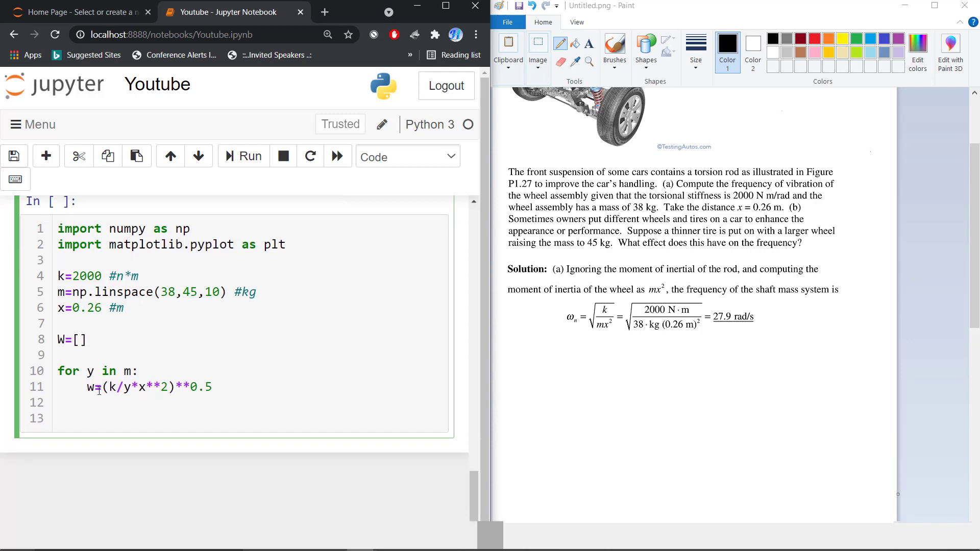
pyautogui.click(239, 388)
pyautogui.press('Return')
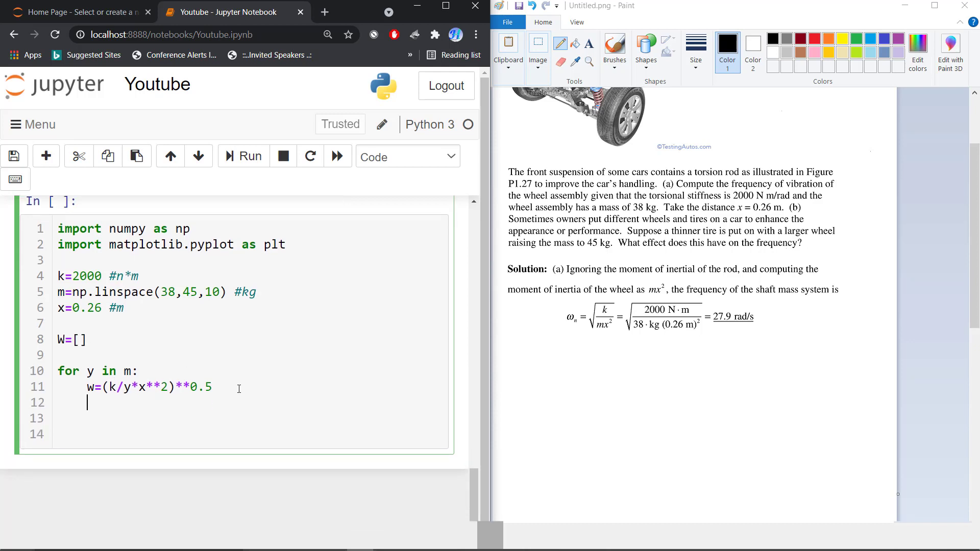
pyautogui.press('Return')
pyautogui.write('W.')
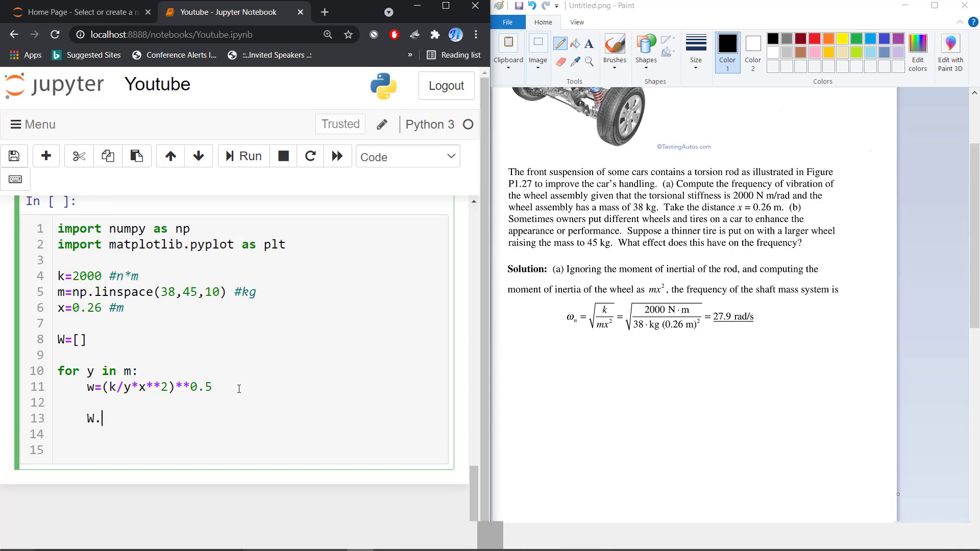
pyautogui.write('append')
pyautogui.write('(w')
pyautogui.press('BackSpace')
pyautogui.write('round')
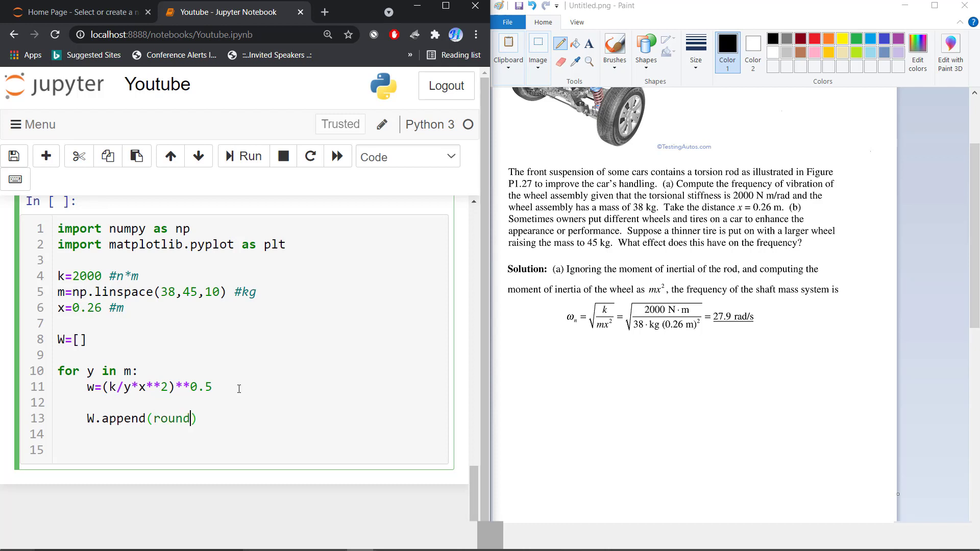
pyautogui.write('(w')
pyautogui.write(',2')
# Step: Append round(w,2) to W and add print(W) outside the loop
pyautogui.press('Left')
pyautogui.press('Left')
pyautogui.click(243, 417)
pyautogui.press('Return')
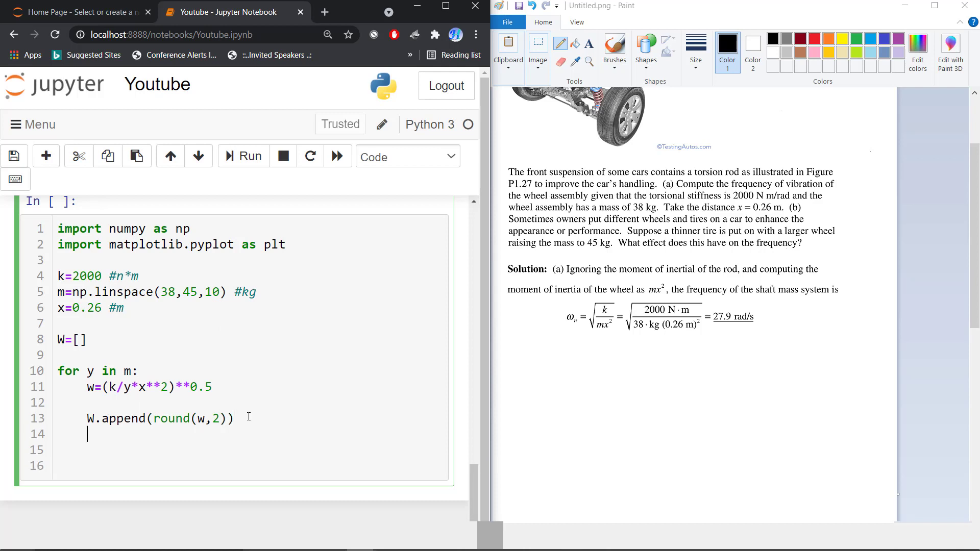
pyautogui.press('BackSpace')
pyautogui.press('Return')
pyautogui.write('pr')
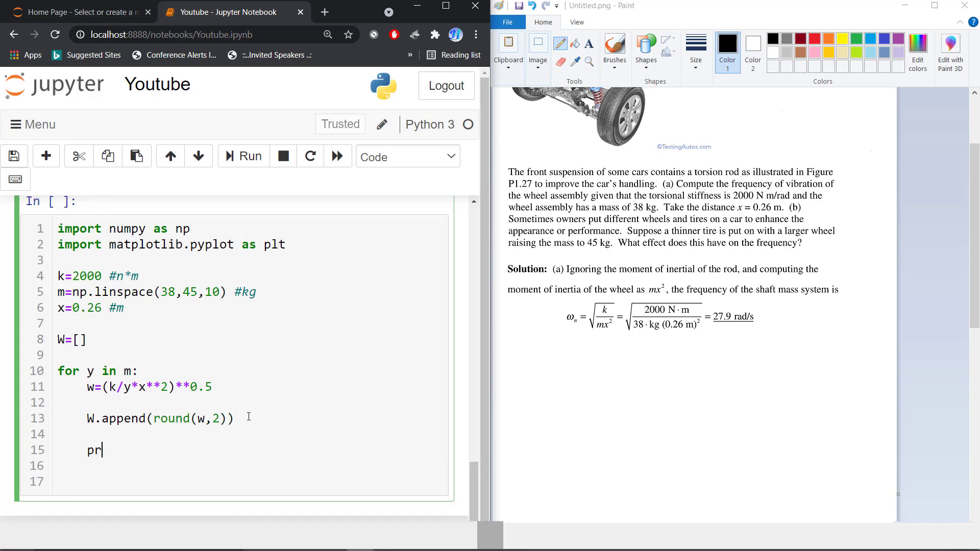
pyautogui.write('int(')
pyautogui.write('E')
pyautogui.press('BackSpace')
pyautogui.write('W')
pyautogui.click(84, 453)
pyautogui.press('BackSpace')
# Step: Fix the parentheses around y*x**2 in the formula so frequencies run 27.9 to 25.64
pyautogui.click(244, 157)
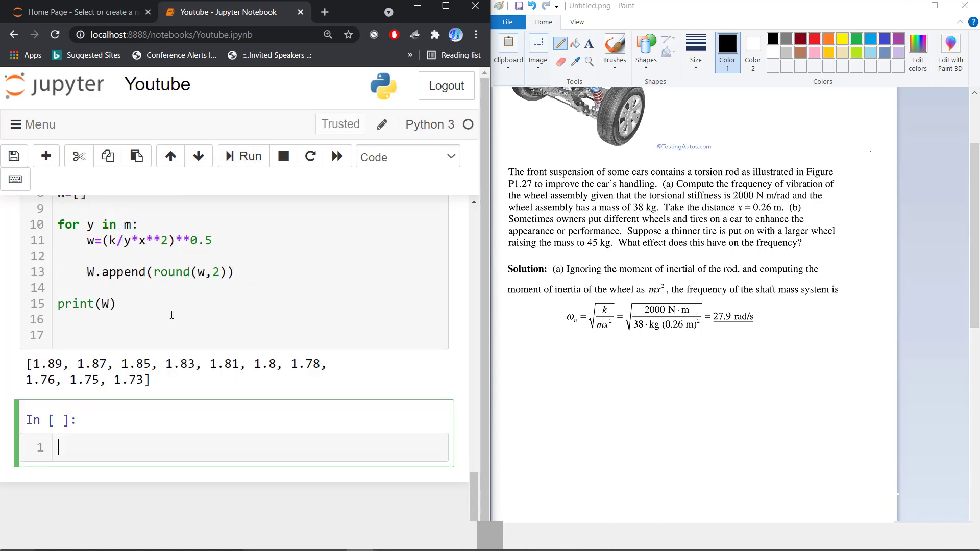
pyautogui.scroll(1, 84, 353)
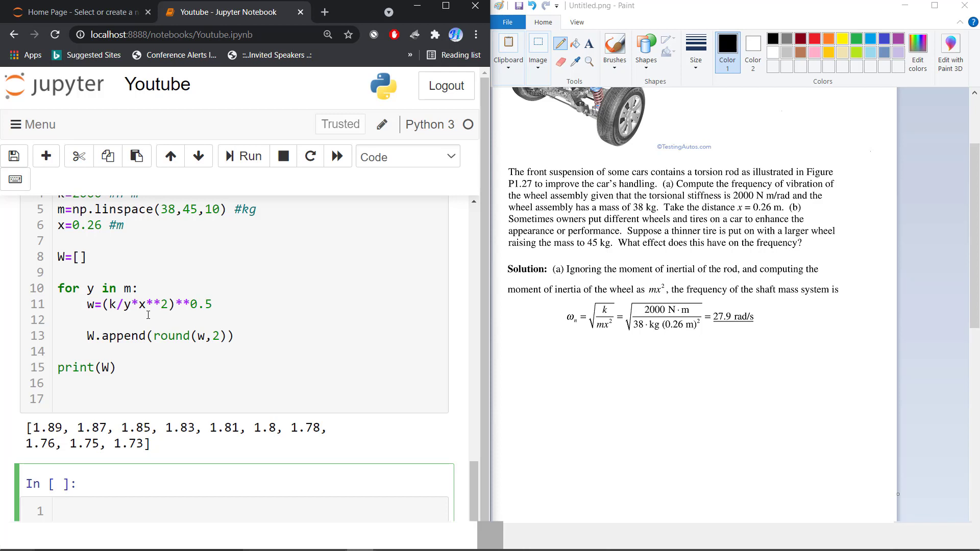
pyautogui.click(123, 305)
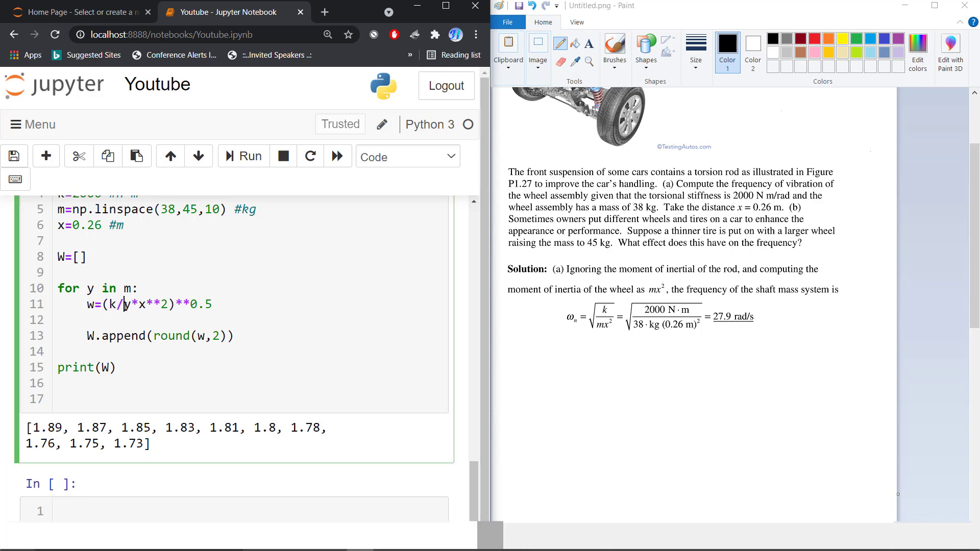
pyautogui.write('(')
pyautogui.click(184, 305)
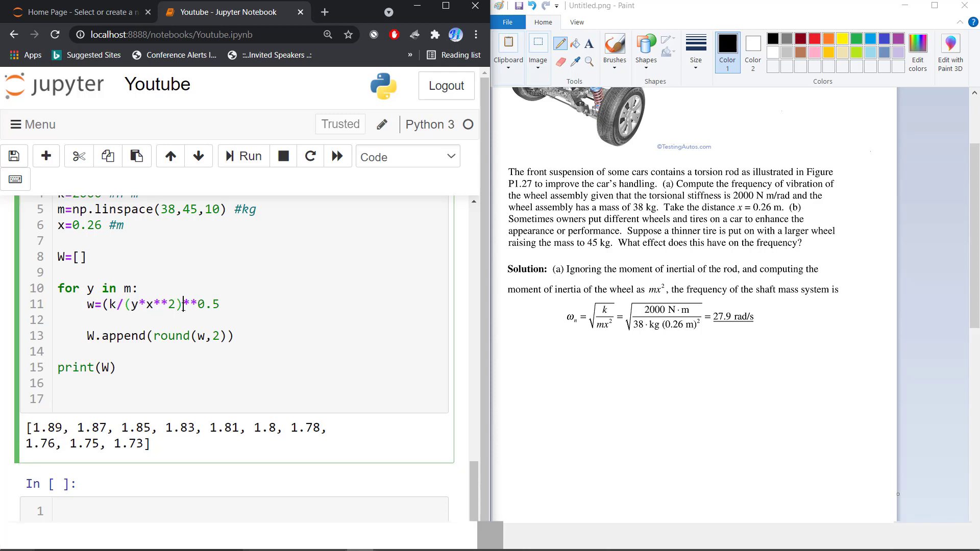
pyautogui.write(')')
pyautogui.click(243, 157)
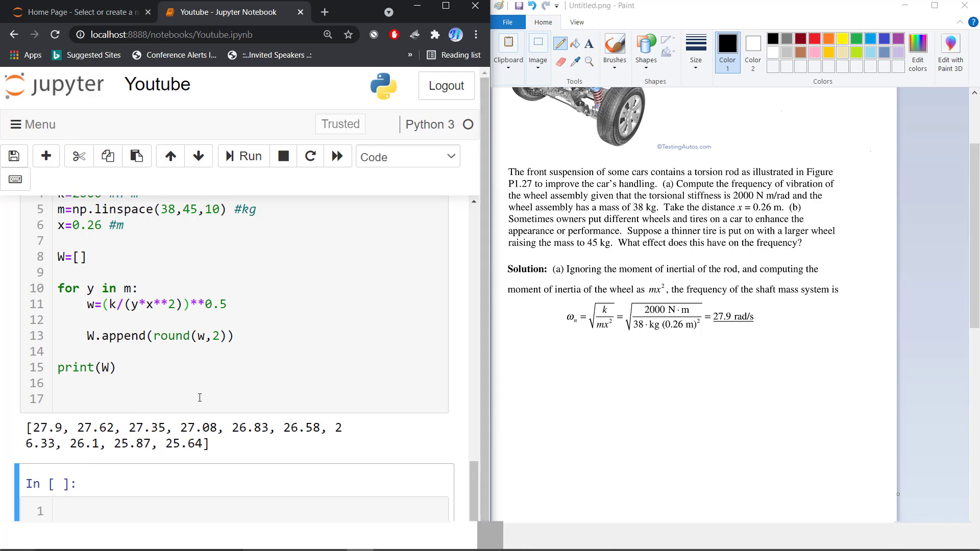
# Step: Add a plt.plot(m,W) line below print(W)
pyautogui.click(128, 369)
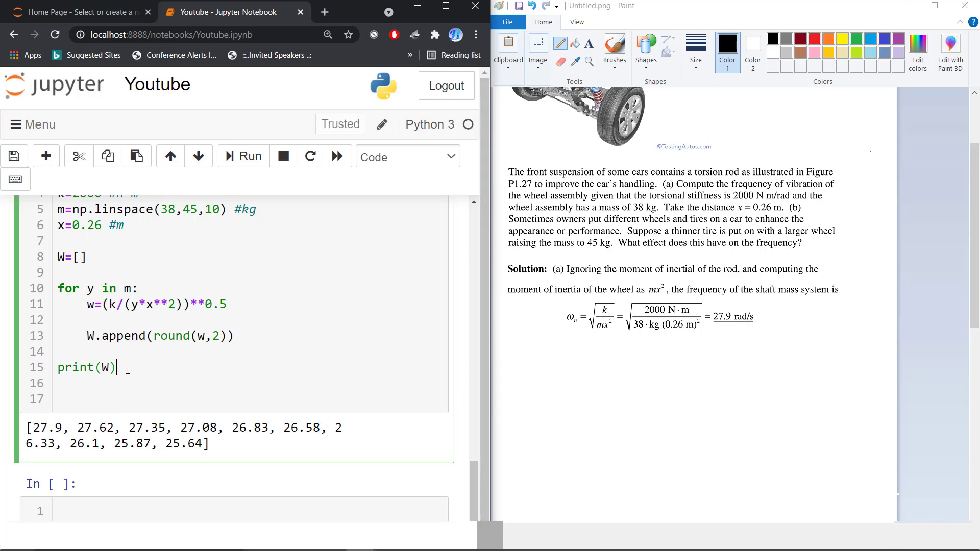
pyautogui.press('Return')
pyautogui.press('Return')
pyautogui.write('plt')
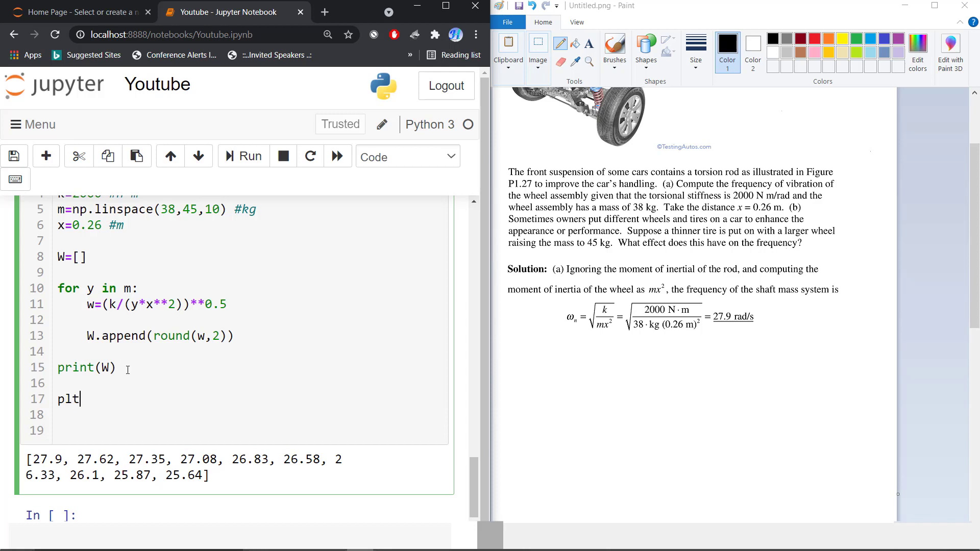
pyautogui.write('.plot')
pyautogui.press('Return')
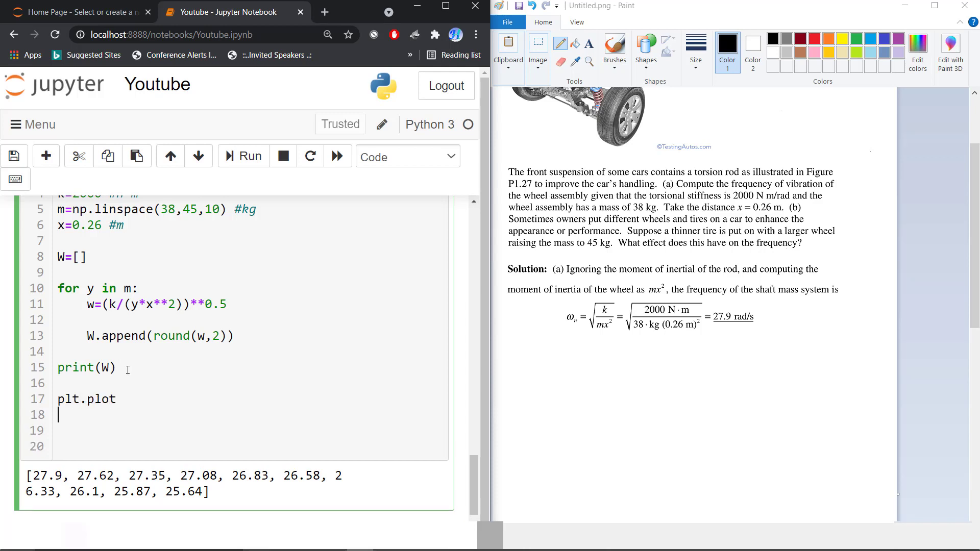
pyautogui.press('BackSpace')
pyautogui.write('(')
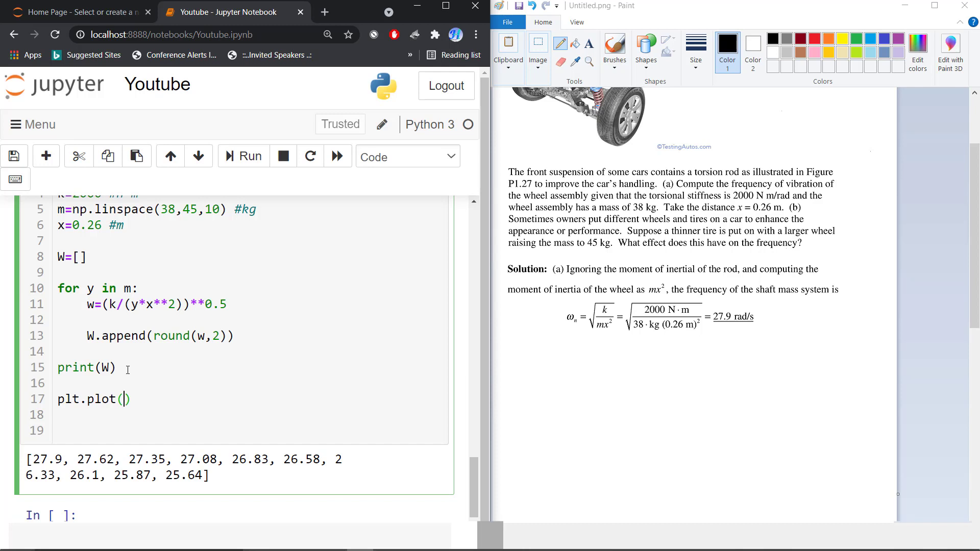
pyautogui.write('m,W')
# Step: Run the cell to print the frequencies and plot W against m
pyautogui.click(244, 156)
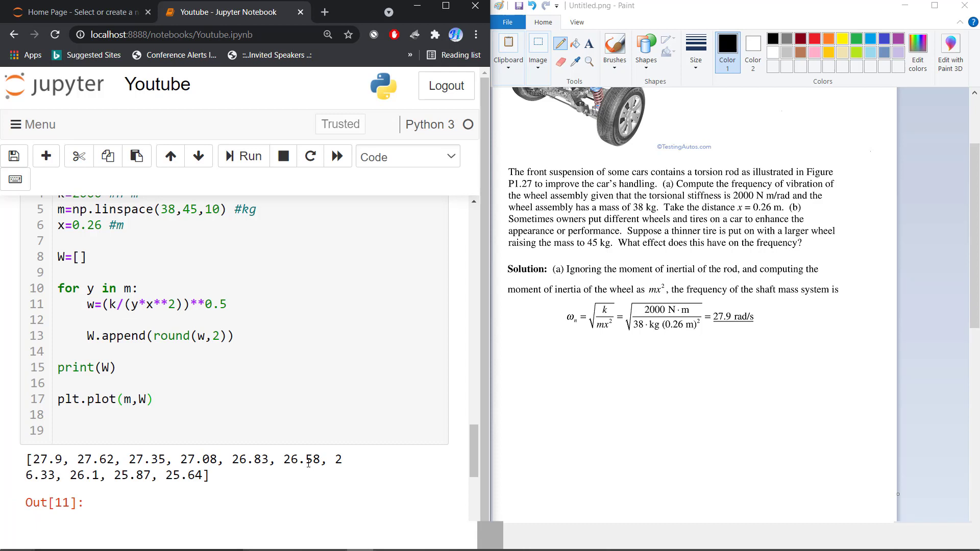
pyautogui.scroll(-5, 97, 433)
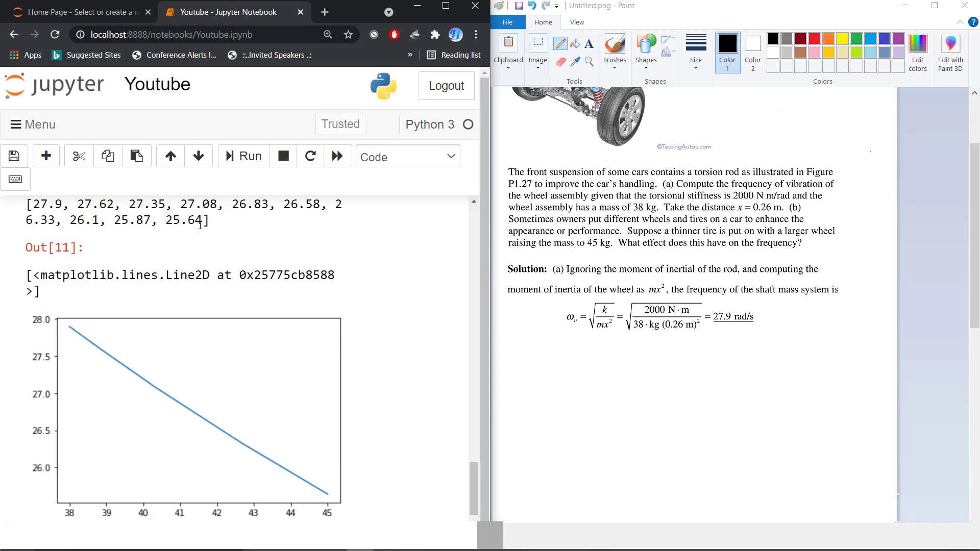
pyautogui.scroll(1, 201, 223)
pyautogui.scroll(1, 135, 285)
pyautogui.scroll(1, 134, 286)
pyautogui.scroll(2, 134, 285)
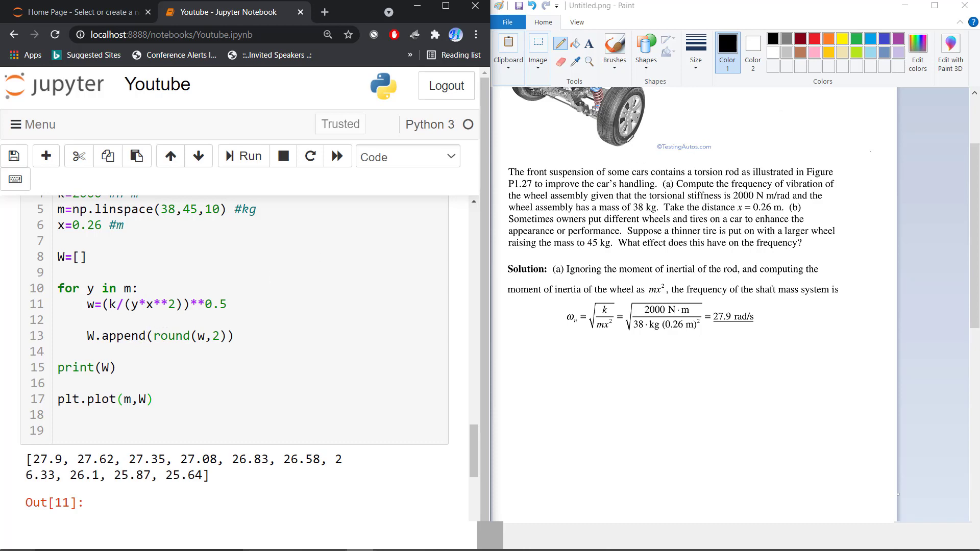
pyautogui.scroll(2, 629, 139)
pyautogui.keyDown('ctrl'); pyautogui.scroll(3, 608, 169); pyautogui.keyUp('ctrl')
pyautogui.keyDown('ctrl'); pyautogui.scroll(-2, 651, 194); pyautogui.keyUp('ctrl')
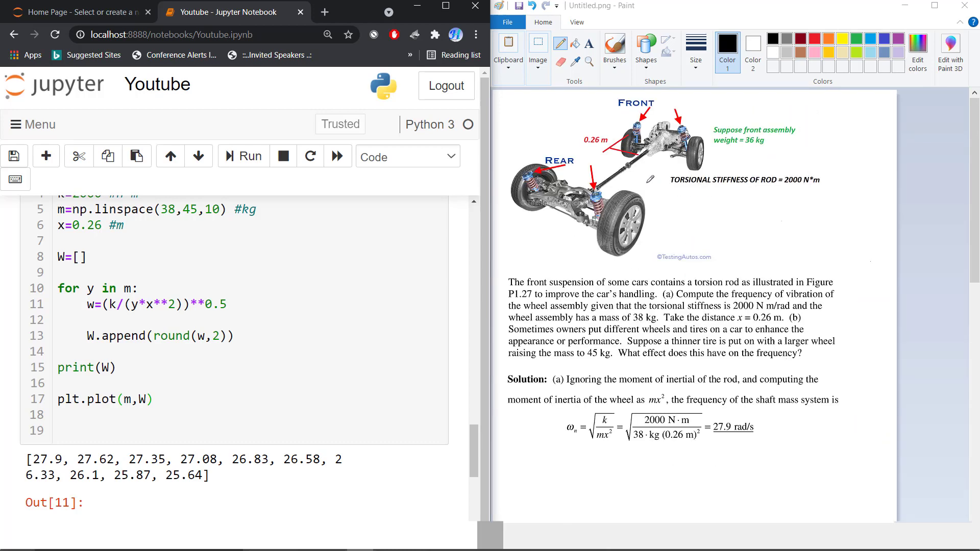
pyautogui.keyDown('ctrl'); pyautogui.scroll(1, 619, 164); pyautogui.keyUp('ctrl')
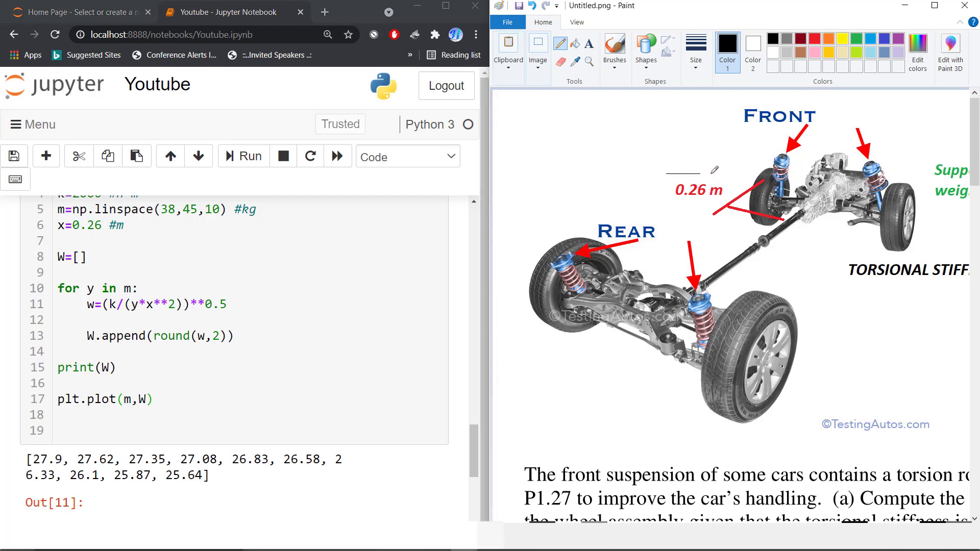
# Step: Circle the 0.26 m label, the mx² term and the ω symbol, adding a small mark
pyautogui.moveTo(668, 174); pyautogui.dragTo(691, 170)
pyautogui.scroll(-3, 659, 218)
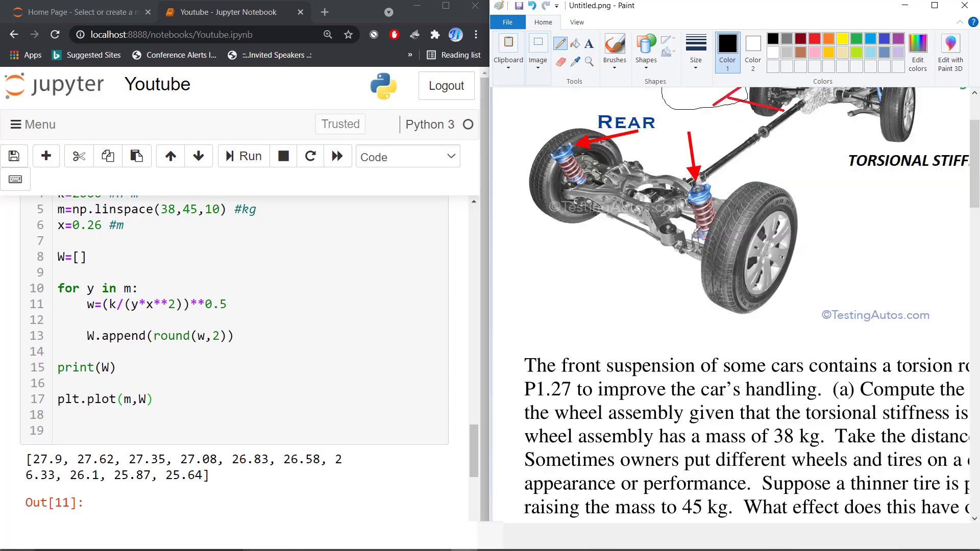
pyautogui.scroll(-8, 697, 226)
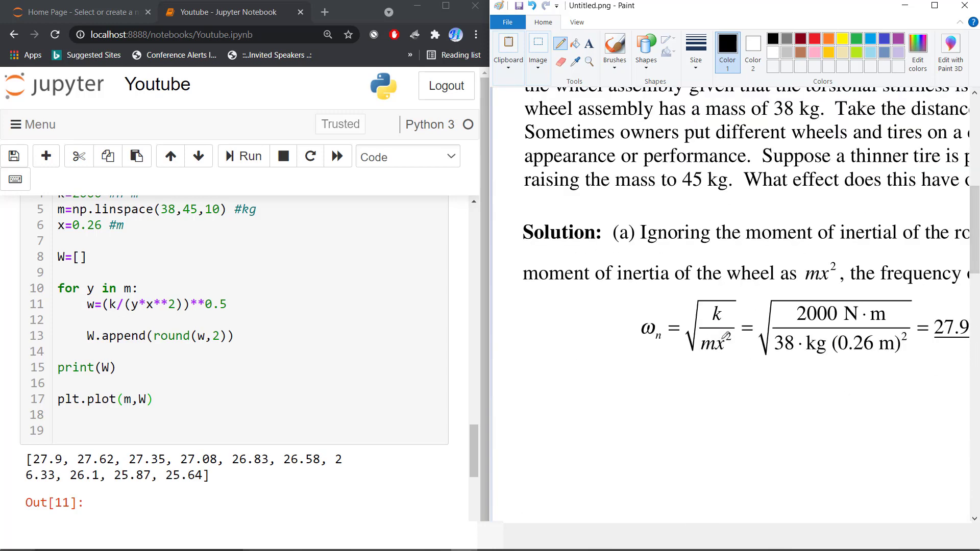
pyautogui.moveTo(732, 325)
pyautogui.mouseDown()
pyautogui.moveTo(737, 355)
pyautogui.moveTo(731, 325)
pyautogui.mouseUp()
pyautogui.moveTo(750, 356); pyautogui.dragTo(746, 376)
pyautogui.scroll(3, 749, 359)
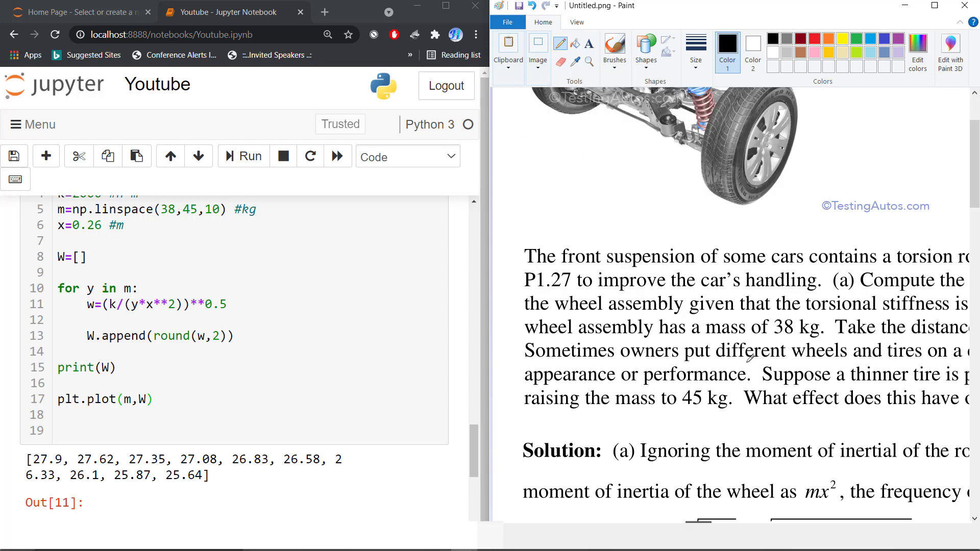
pyautogui.scroll(1, 747, 307)
pyautogui.scroll(-4, 745, 215)
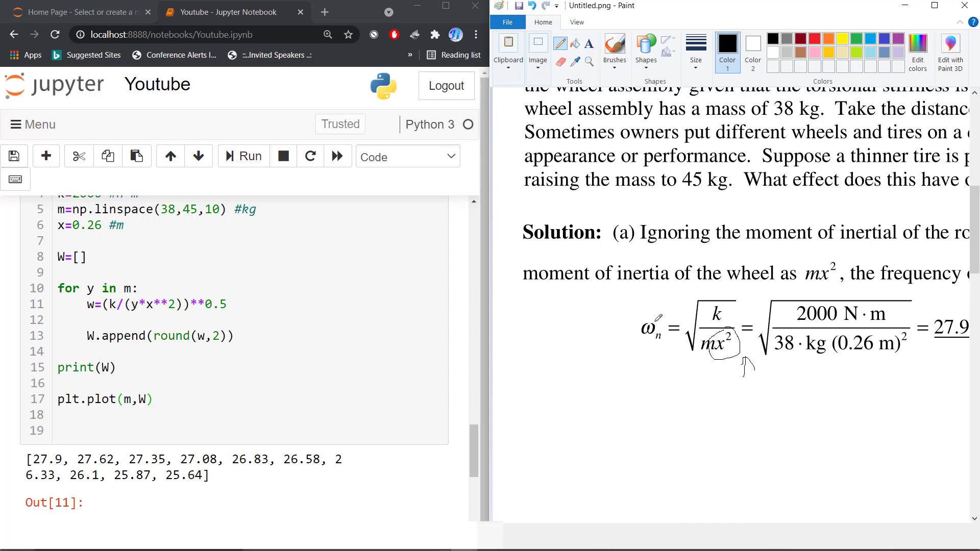
pyautogui.moveTo(635, 317); pyautogui.dragTo(646, 310)
pyautogui.scroll(-3, 357, 323)
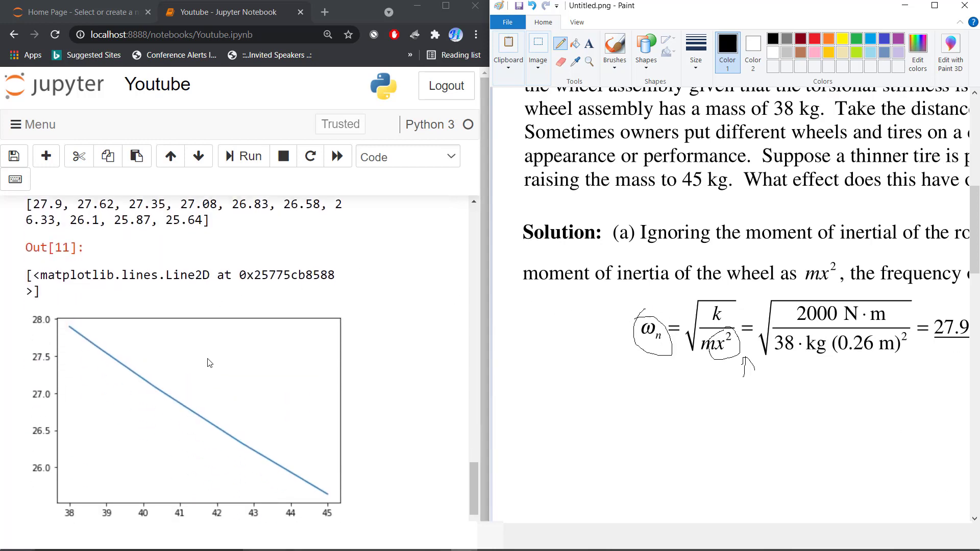
pyautogui.scroll(-2, 222, 356)
pyautogui.scroll(4, 237, 350)
pyautogui.scroll(2, 246, 352)
pyautogui.scroll(3, 247, 352)
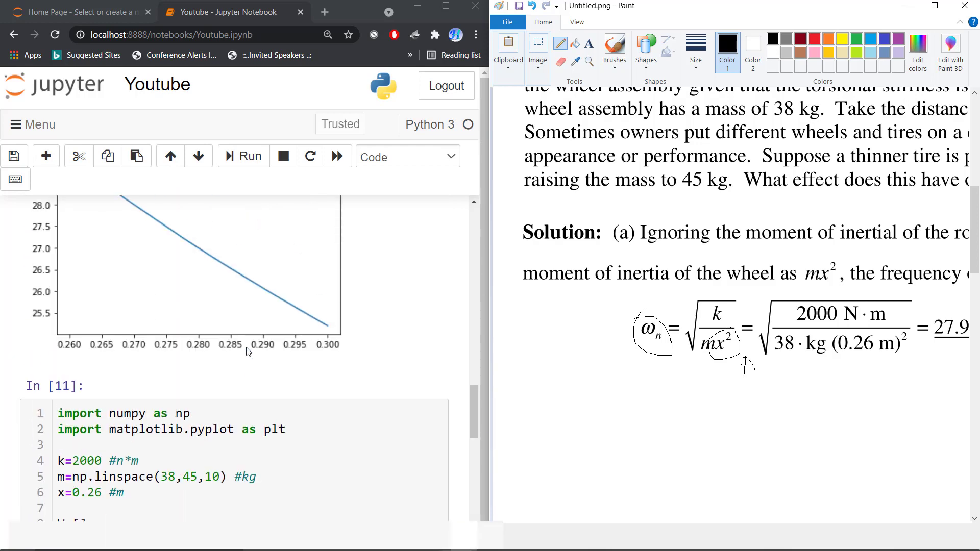
pyautogui.scroll(3, 247, 351)
pyautogui.scroll(2, 240, 345)
pyautogui.scroll(3, 241, 345)
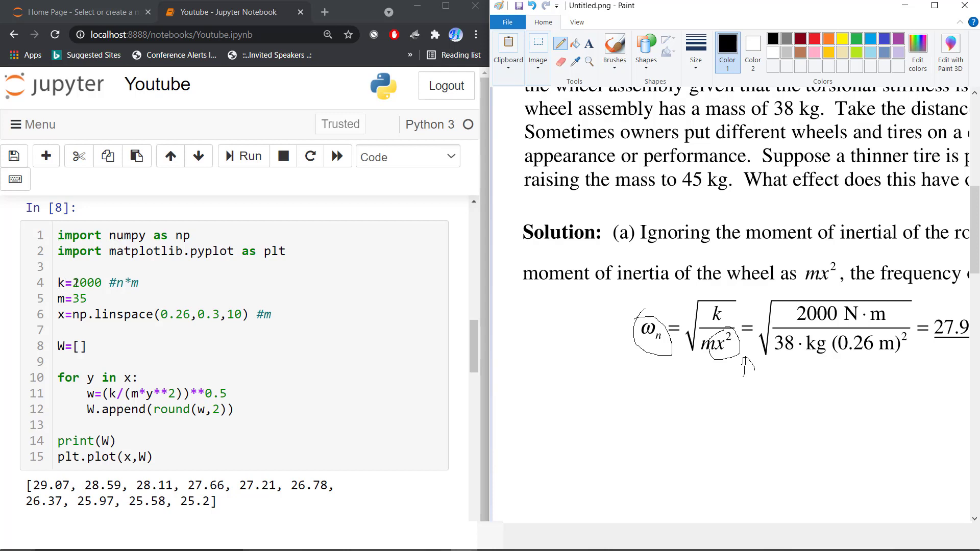
# Step: Highlight m=35 and the printed frequencies (29.07 to 25.2), and mark 0.26 m in Paint
pyautogui.moveTo(86, 299); pyautogui.dragTo(60, 297)
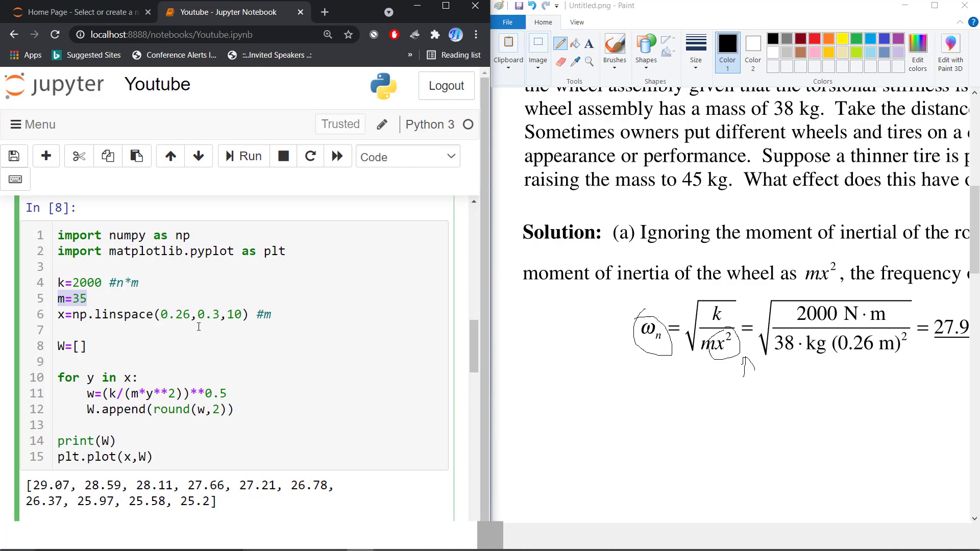
pyautogui.scroll(-1, 137, 322)
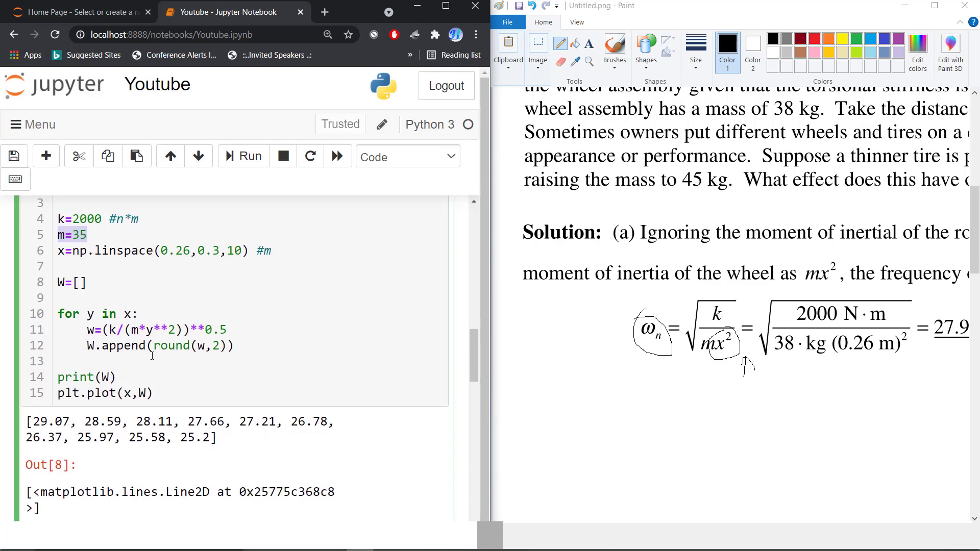
pyautogui.scroll(-1, 144, 337)
pyautogui.scroll(-2, 144, 349)
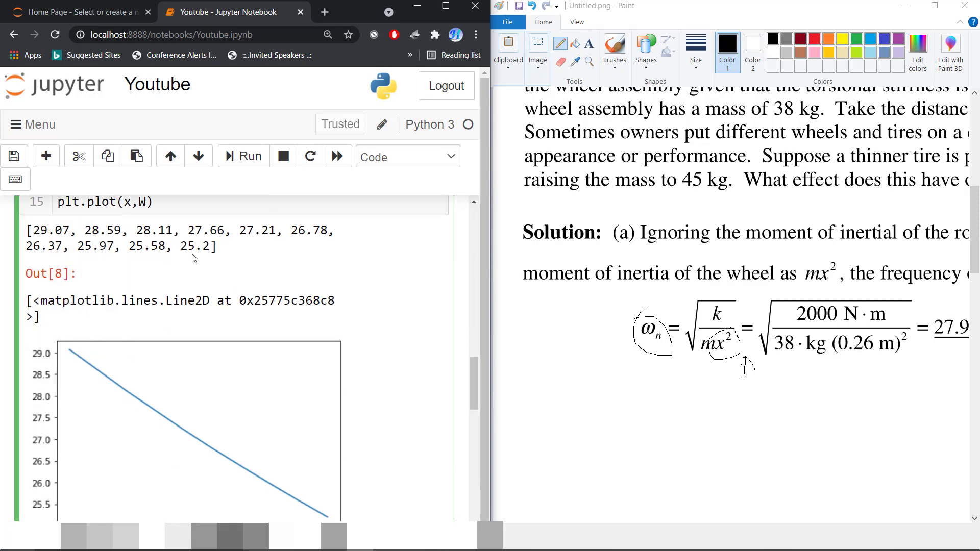
pyautogui.scroll(1, 196, 257)
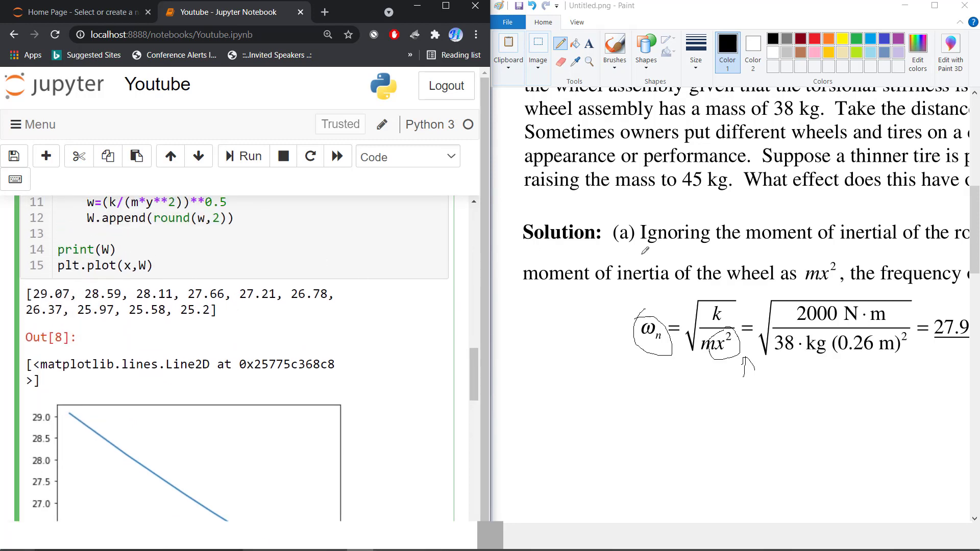
pyautogui.scroll(5, 666, 244)
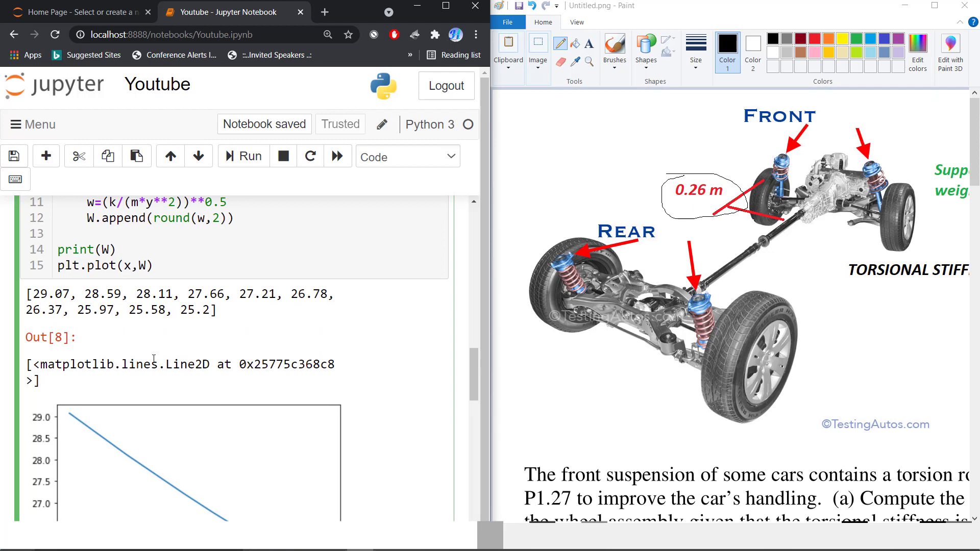
pyautogui.moveTo(216, 310); pyautogui.dragTo(27, 293)
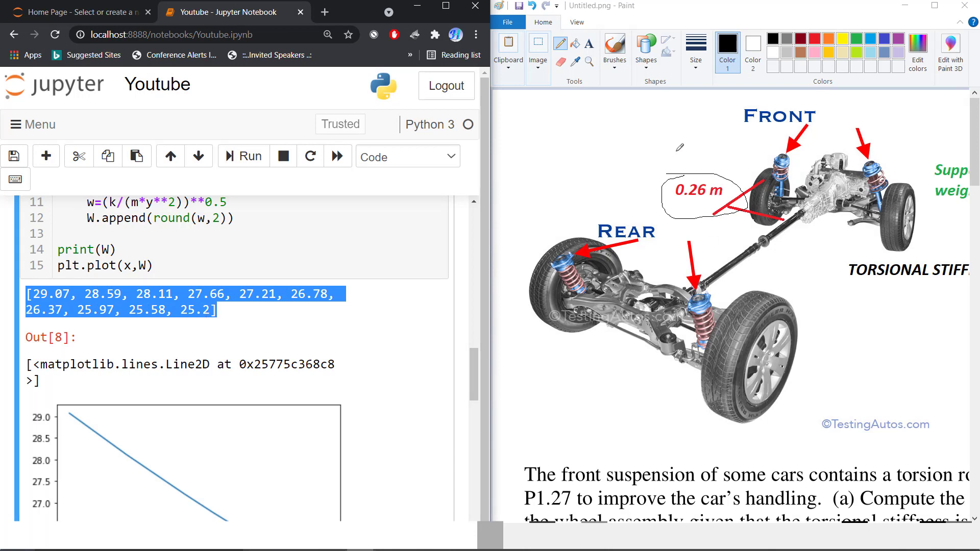
pyautogui.moveTo(676, 150); pyautogui.dragTo(689, 170)
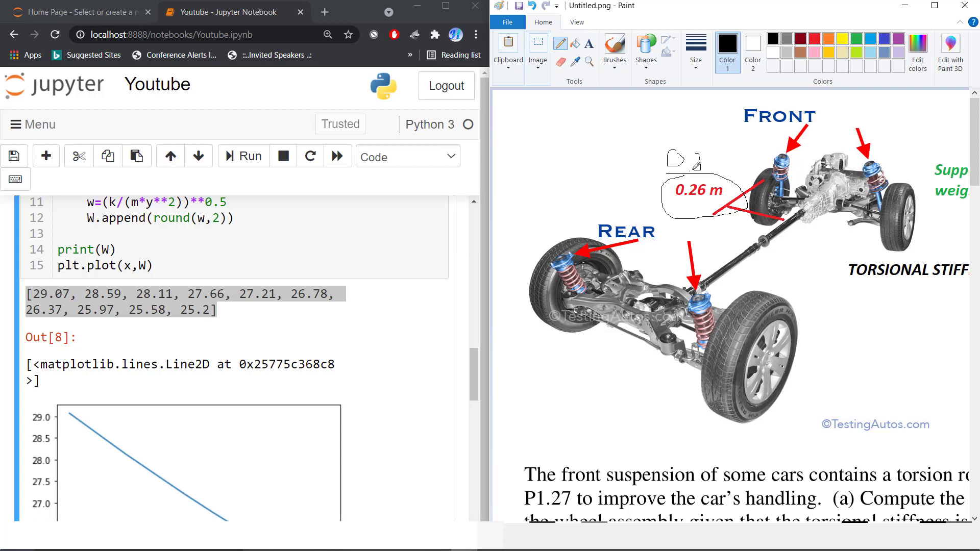